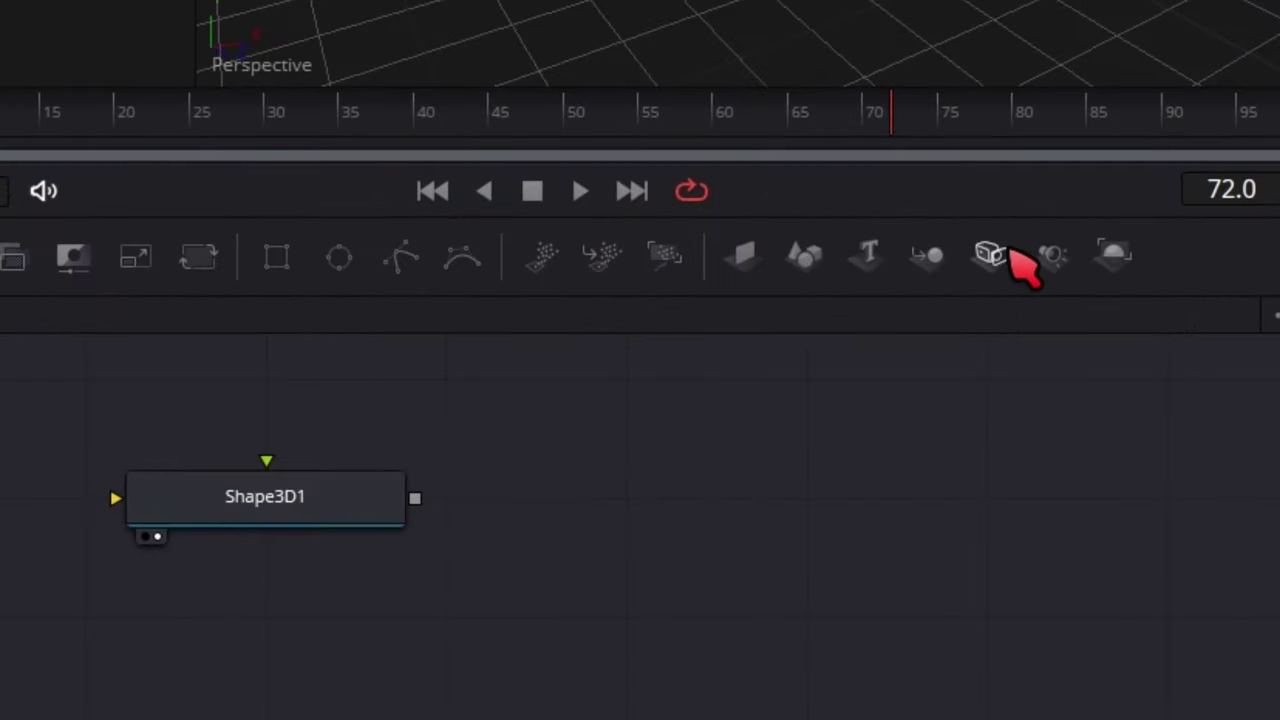
Step: Add Camera3D1 feeding Merge3D1, place it right of the cylinder, and set 4.8 mm focal length
drag(990, 255, 585, 430)
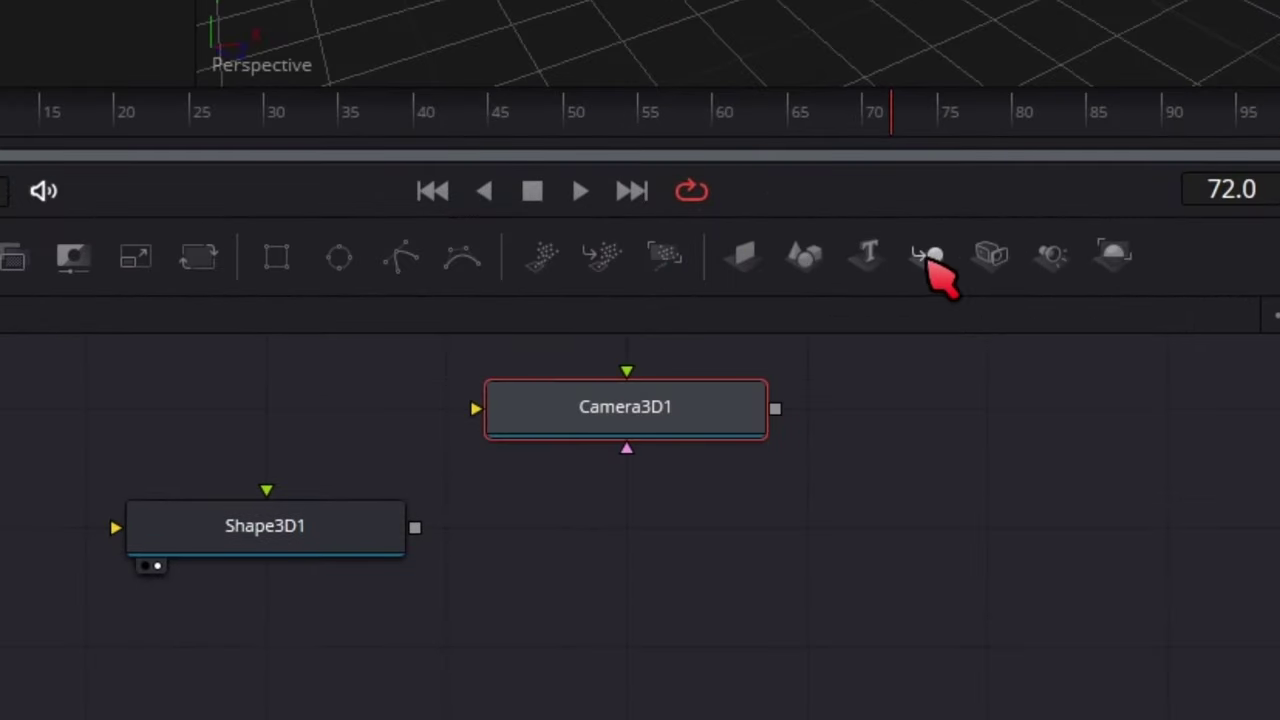
drag(928, 258, 623, 535)
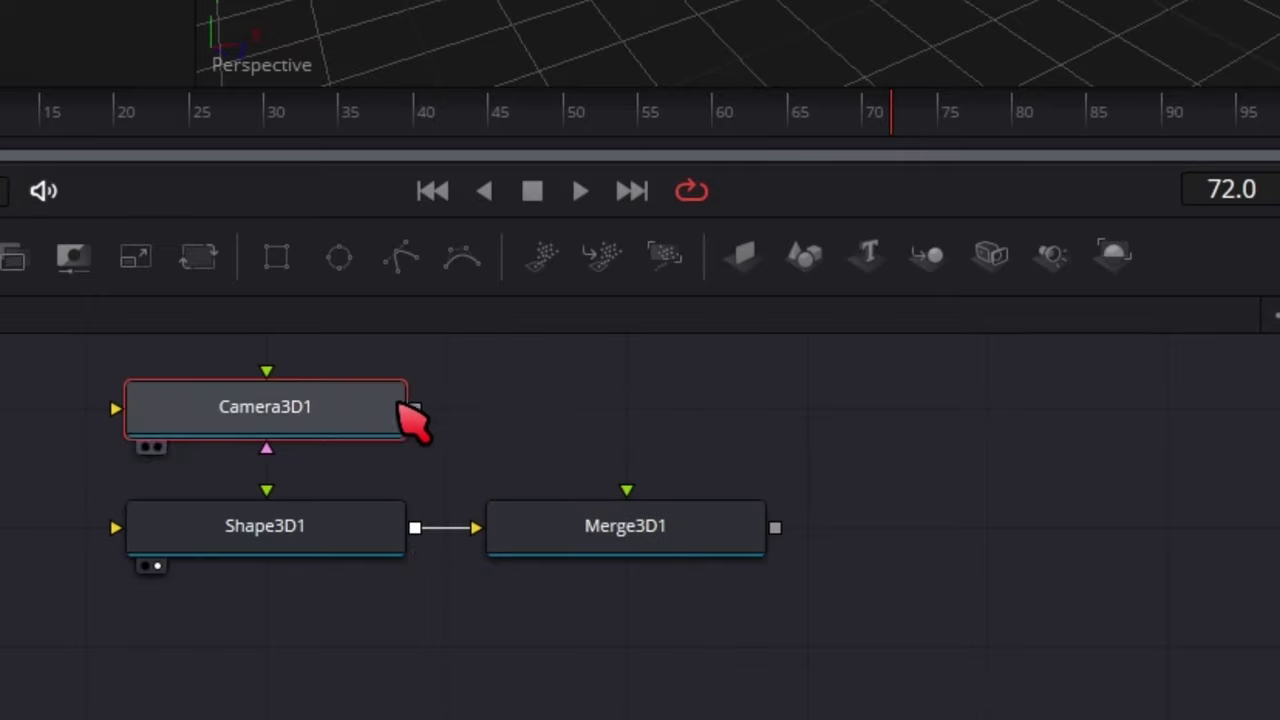
drag(416, 408, 590, 522)
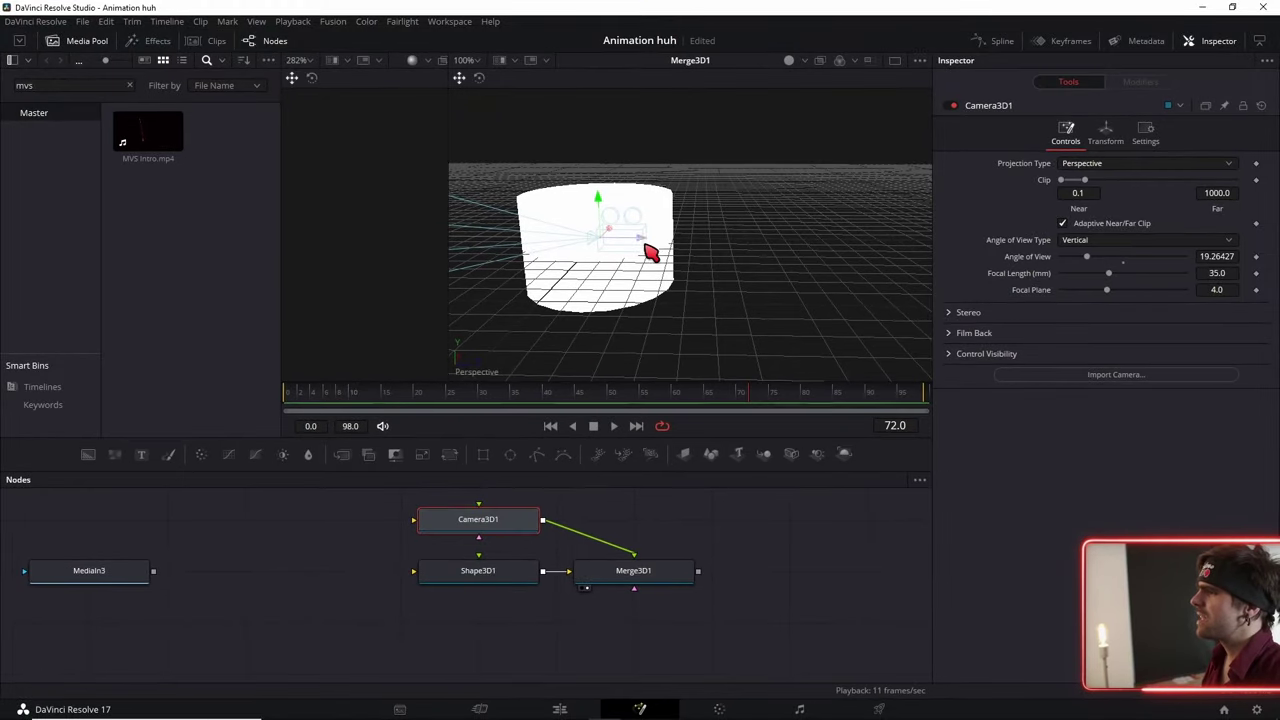
drag(652, 247, 843, 300)
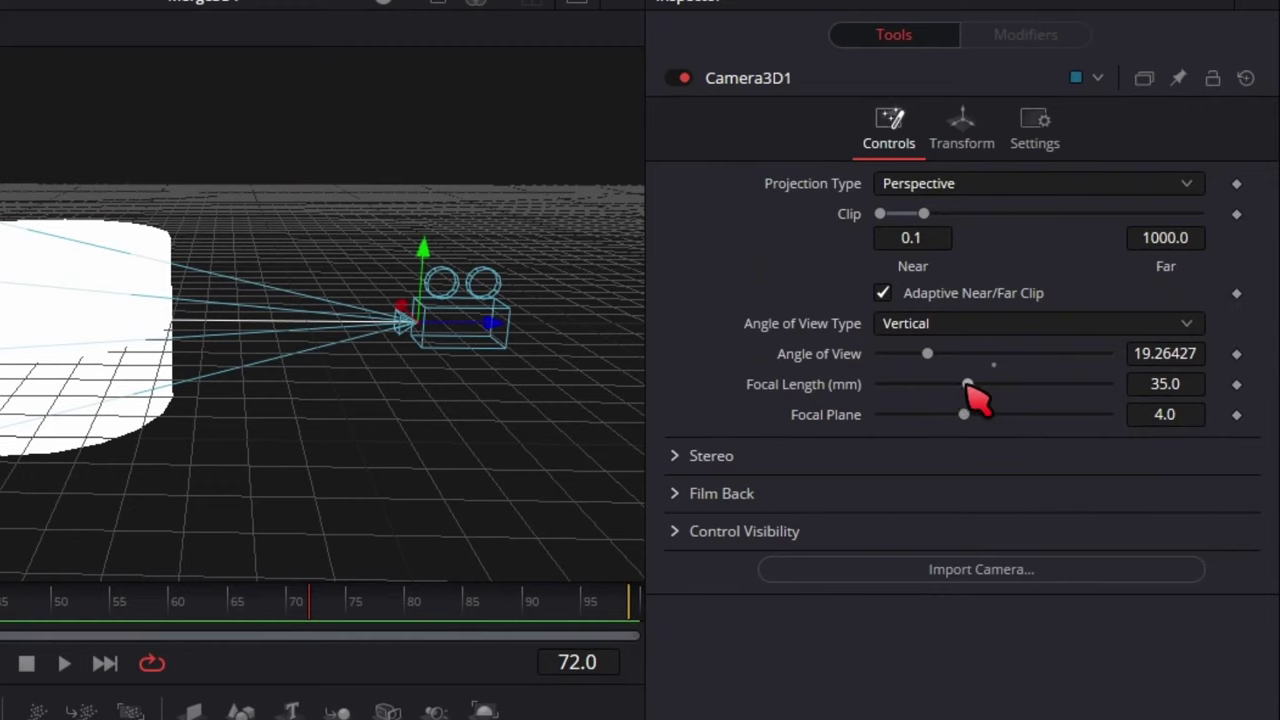
drag(966, 385, 886, 386)
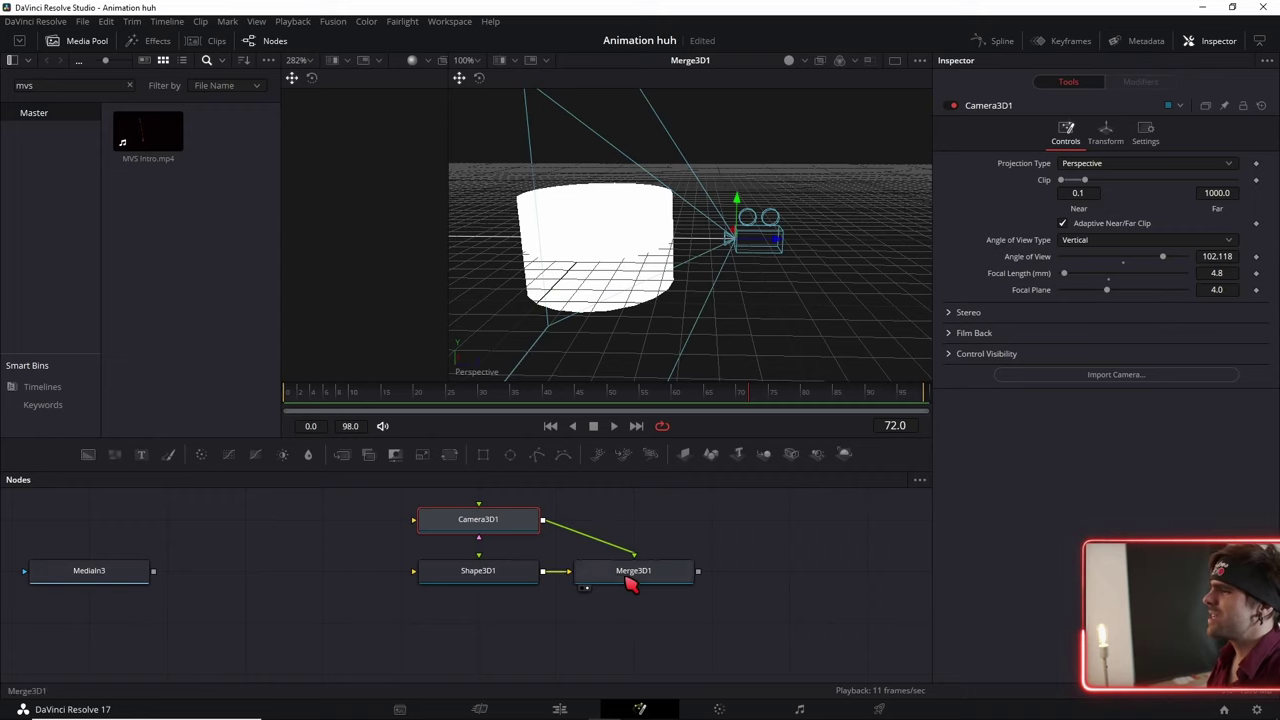
Step: Feed MediaIn3 into Shape3D1 so the logo wraps the cylinder, then orbit the 3D view to check
drag(770, 240, 754, 251)
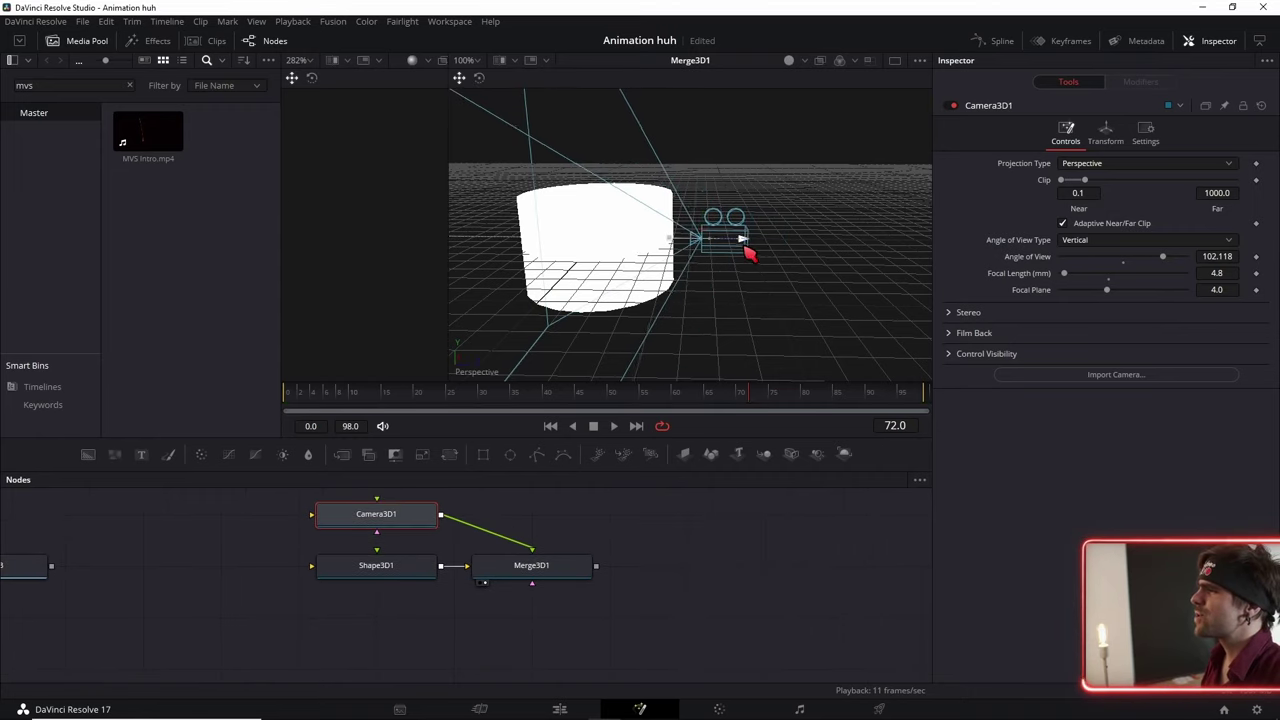
scroll(620, 565, down, 3)
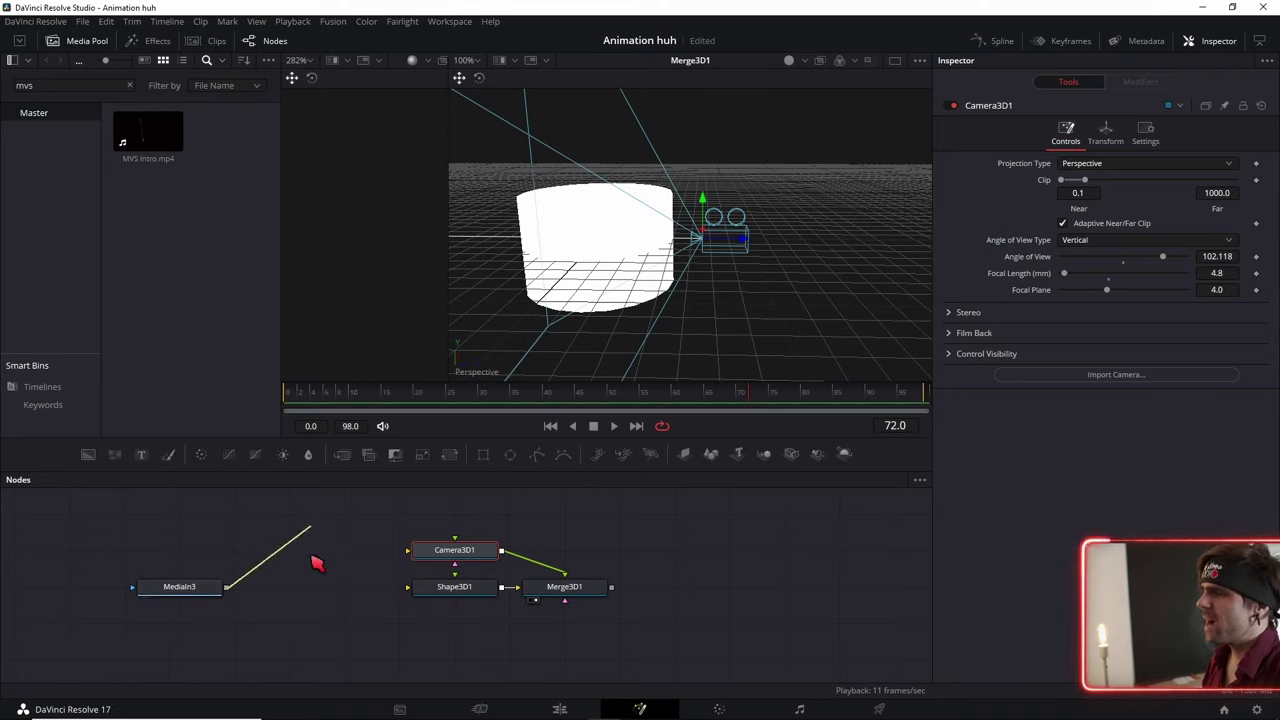
drag(420, 596, 458, 597)
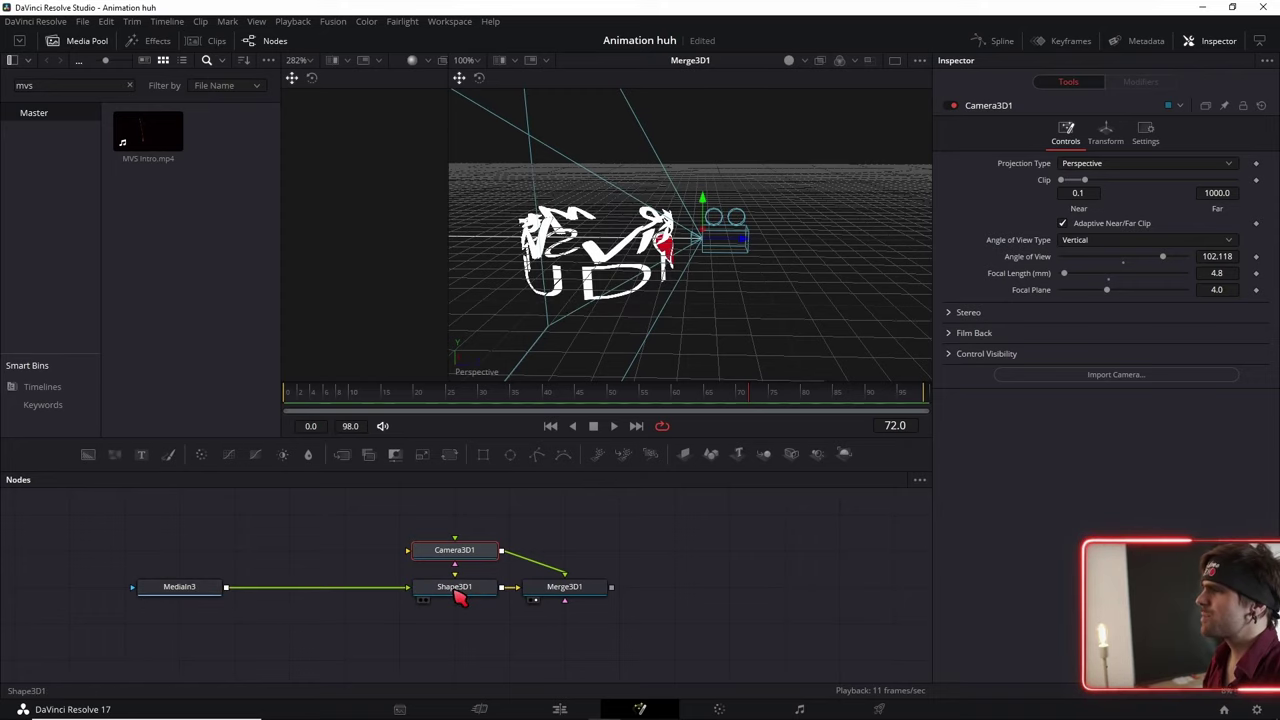
click(456, 590)
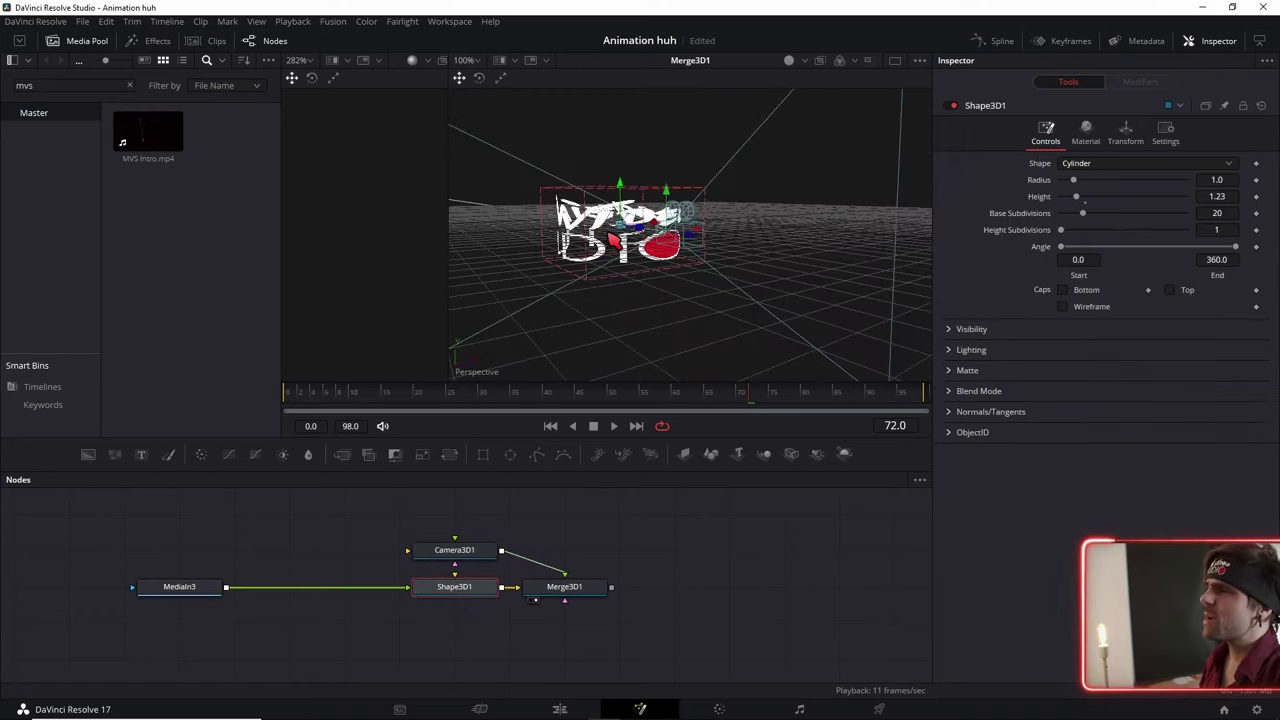
mouse_move(596, 247)
mouse_down()
mouse_move(583, 287)
mouse_move(560, 300)
mouse_up()
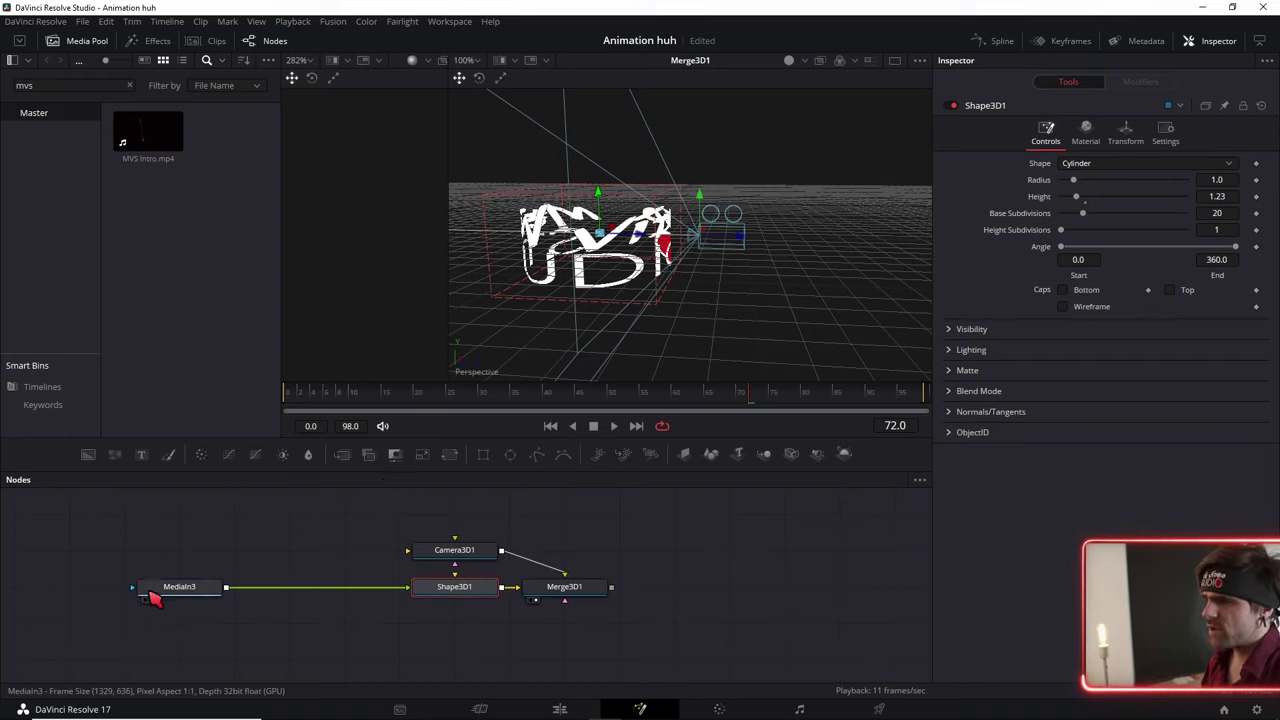
Step: Insert a Transform node after MediaIn3, making room by moving MediaIn3 left
drag(150, 596, 95, 596)
key(shift+space)
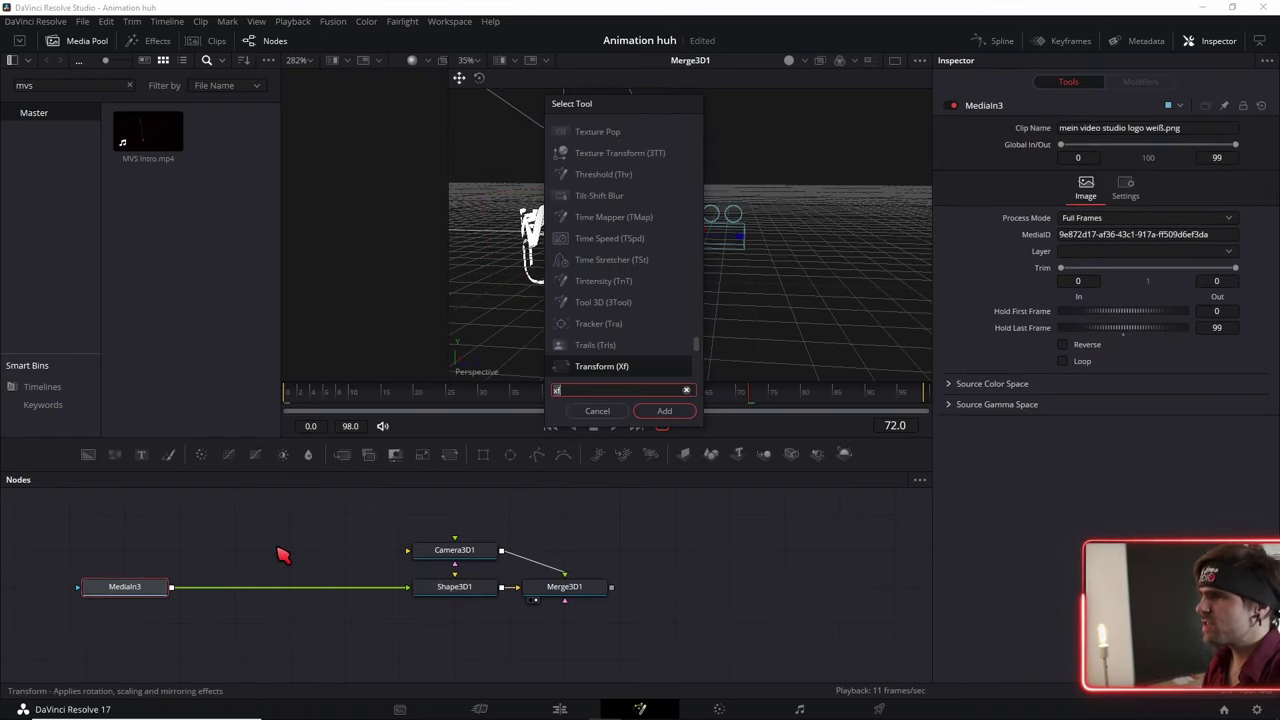
text(transform)
key(Return)
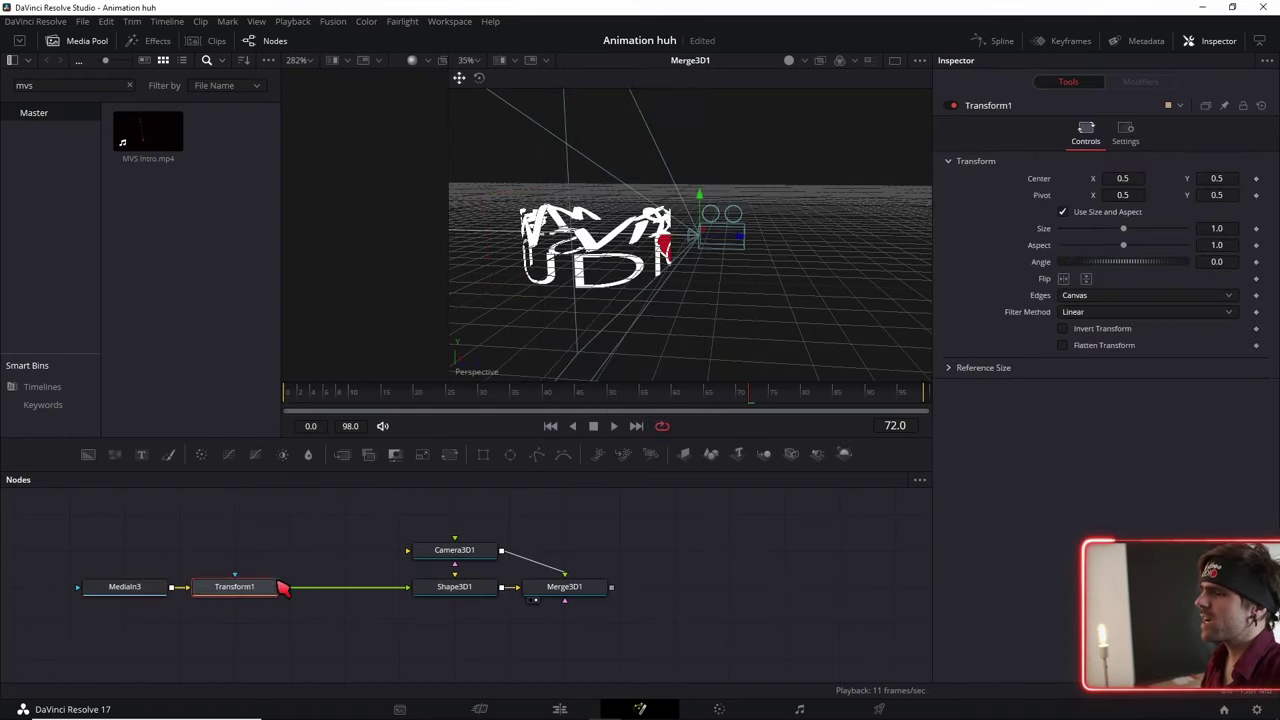
Step: Set Transform1 to size 0.39, aspect 2.2 and center X 0.77
drag(1123, 228, 1090, 227)
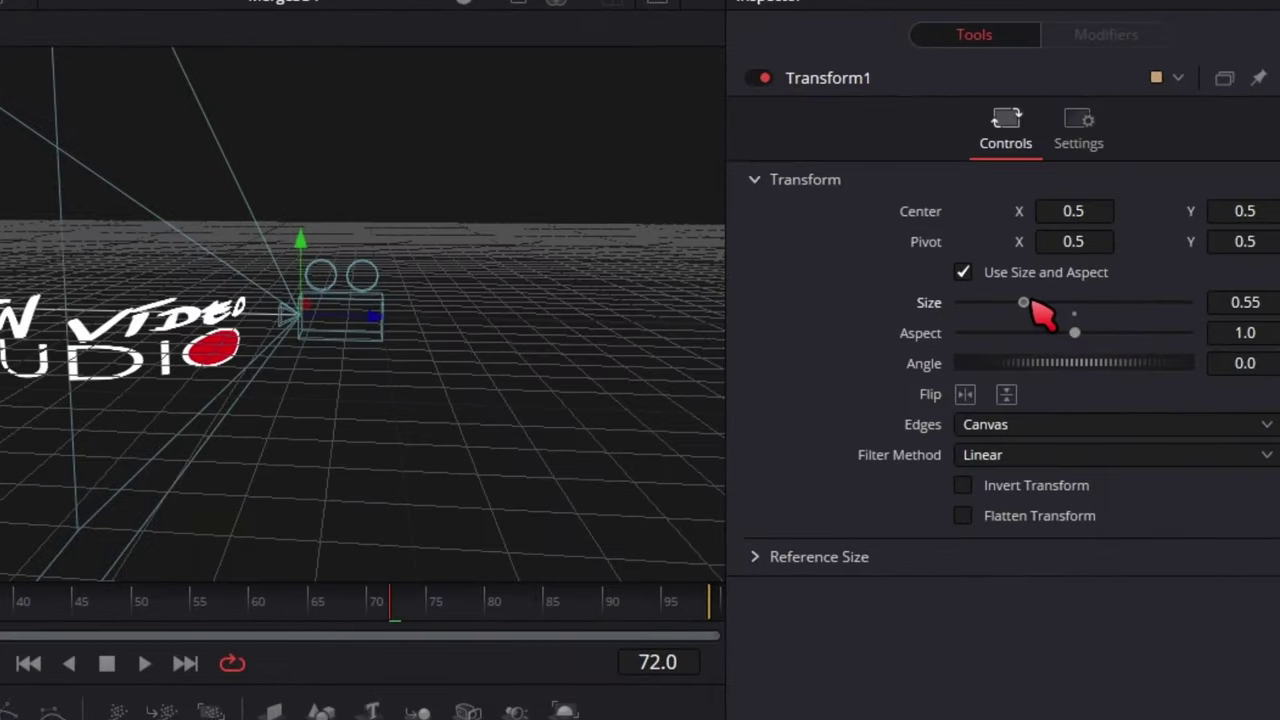
drag(185, 325, 340, 350)
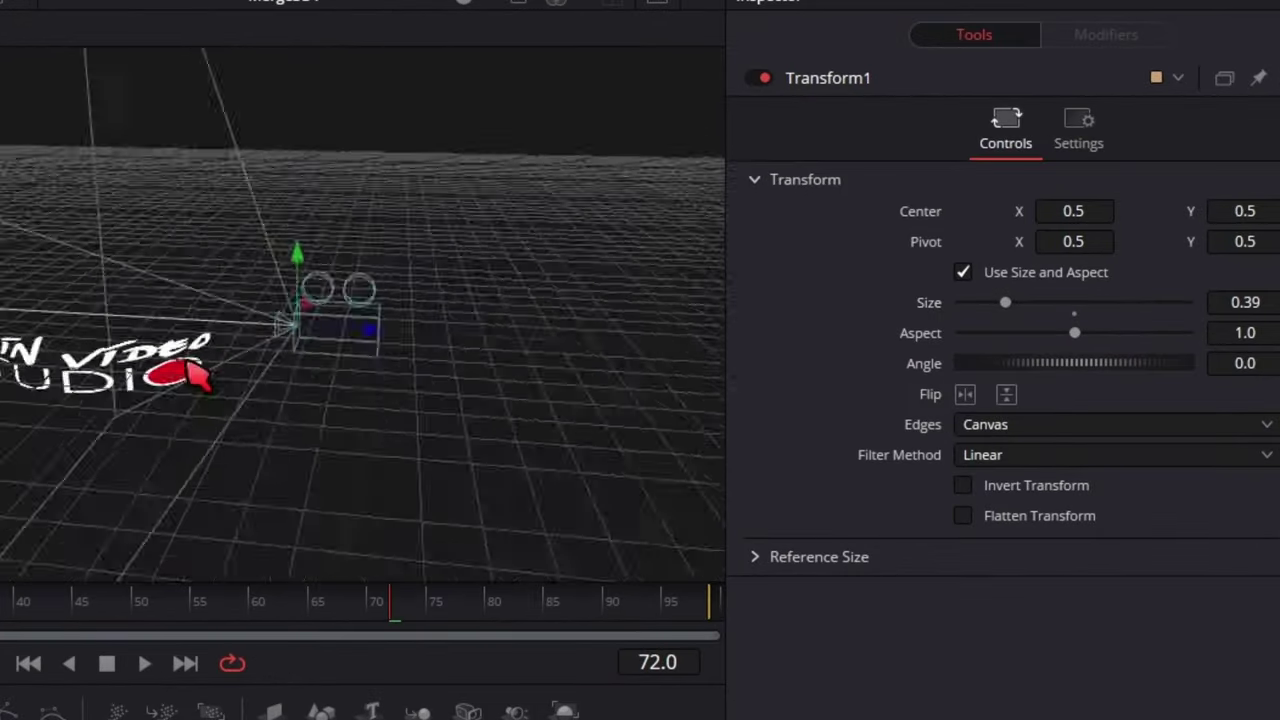
drag(958, 330, 1106, 362)
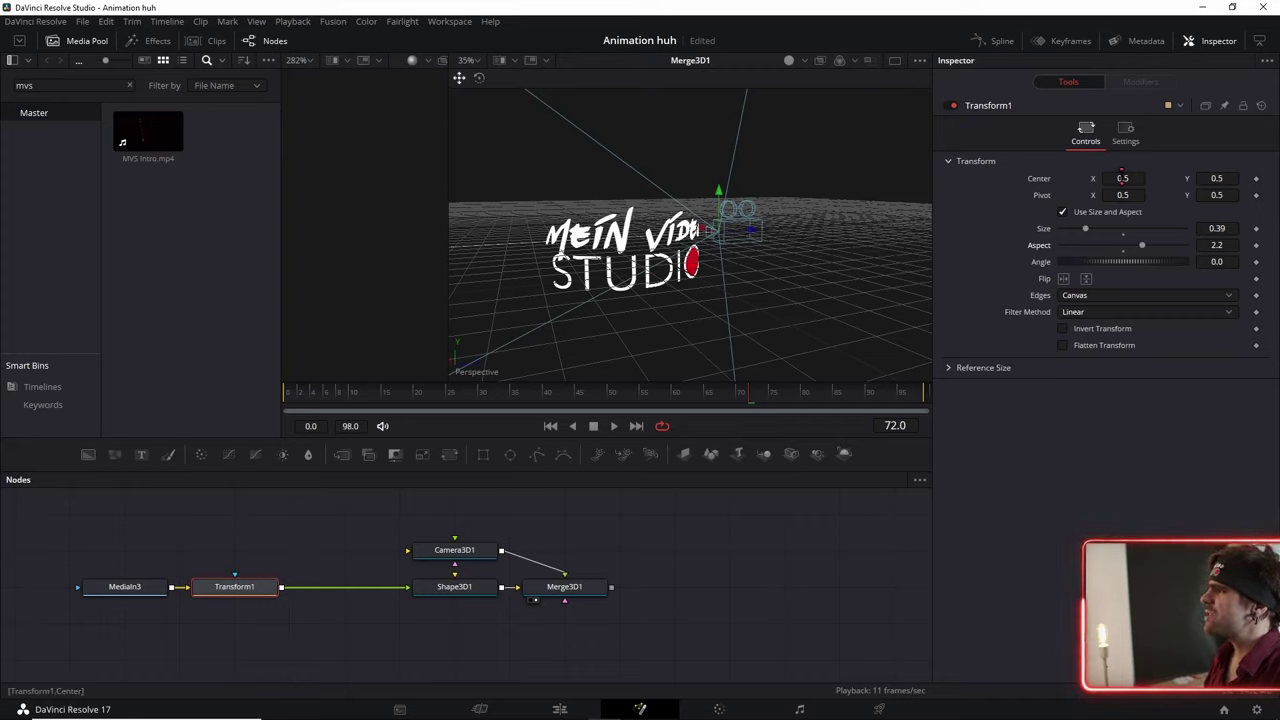
drag(1123, 177, 1150, 177)
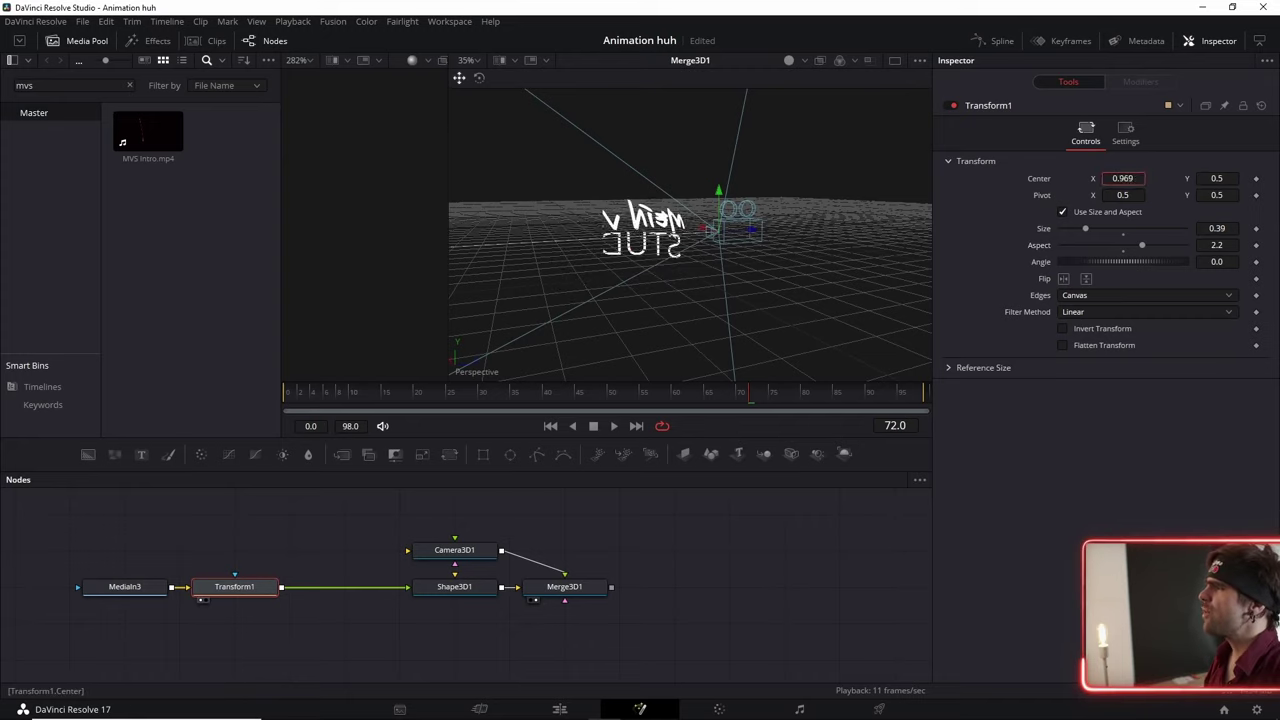
drag(1123, 178, 1123, 178)
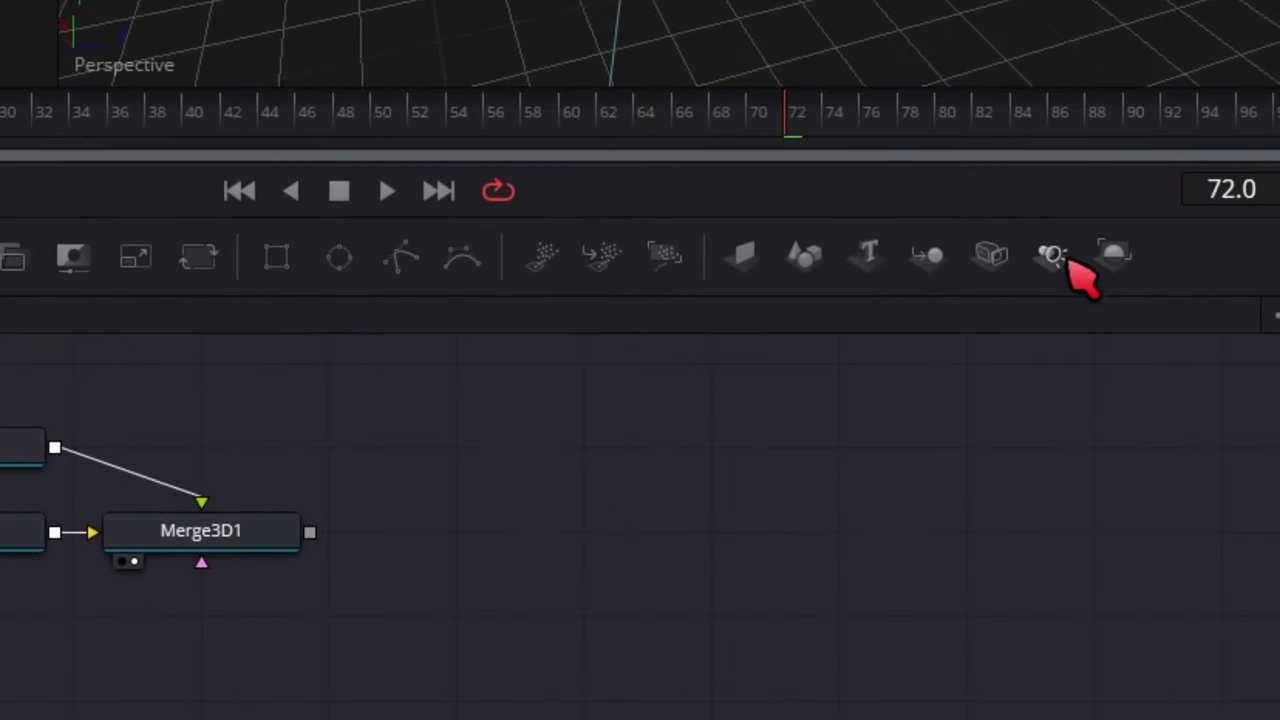
Step: Add a Renderer3D node fed by Merge3D1's scene, then select Transform1
drag(1112, 257, 490, 520)
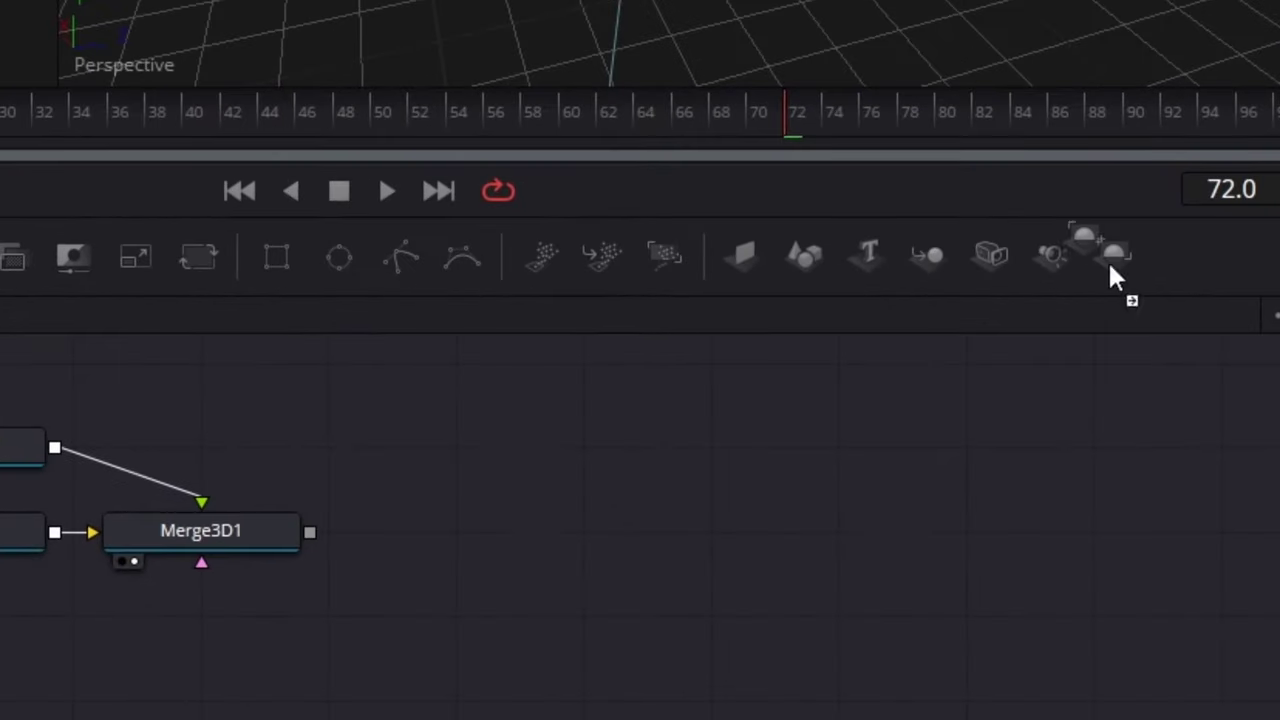
drag(312, 535, 470, 540)
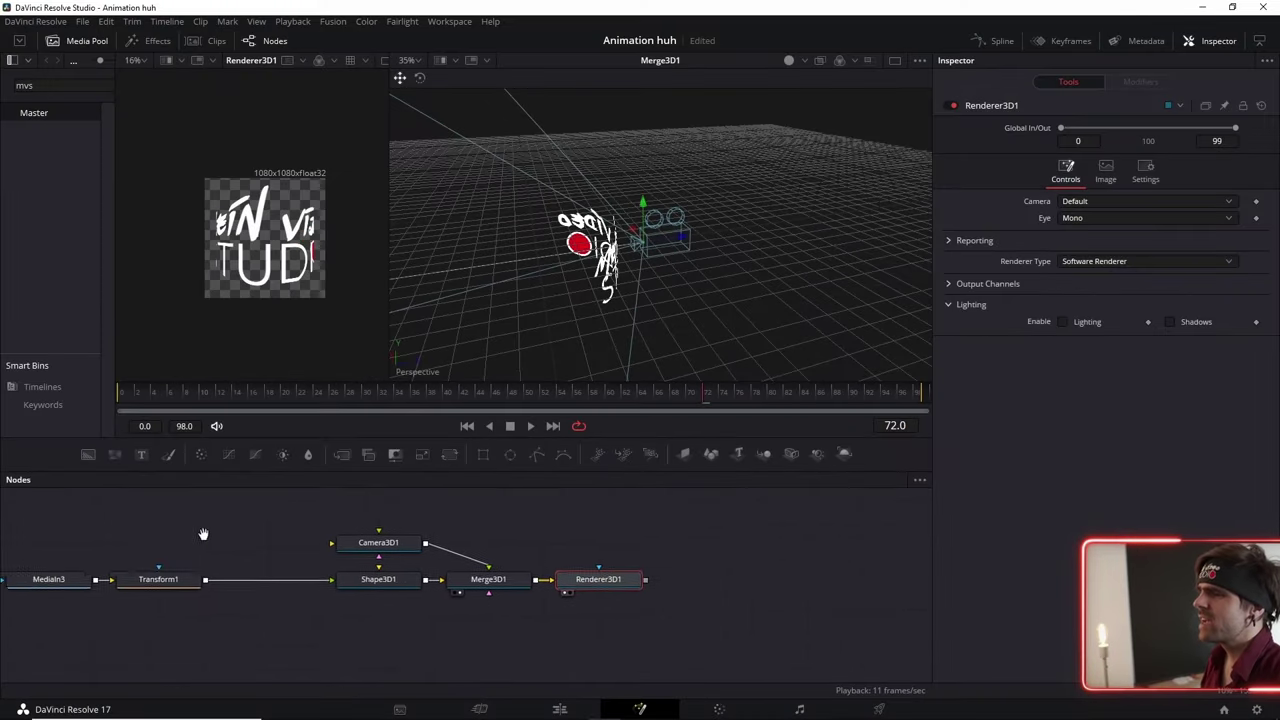
click(210, 597)
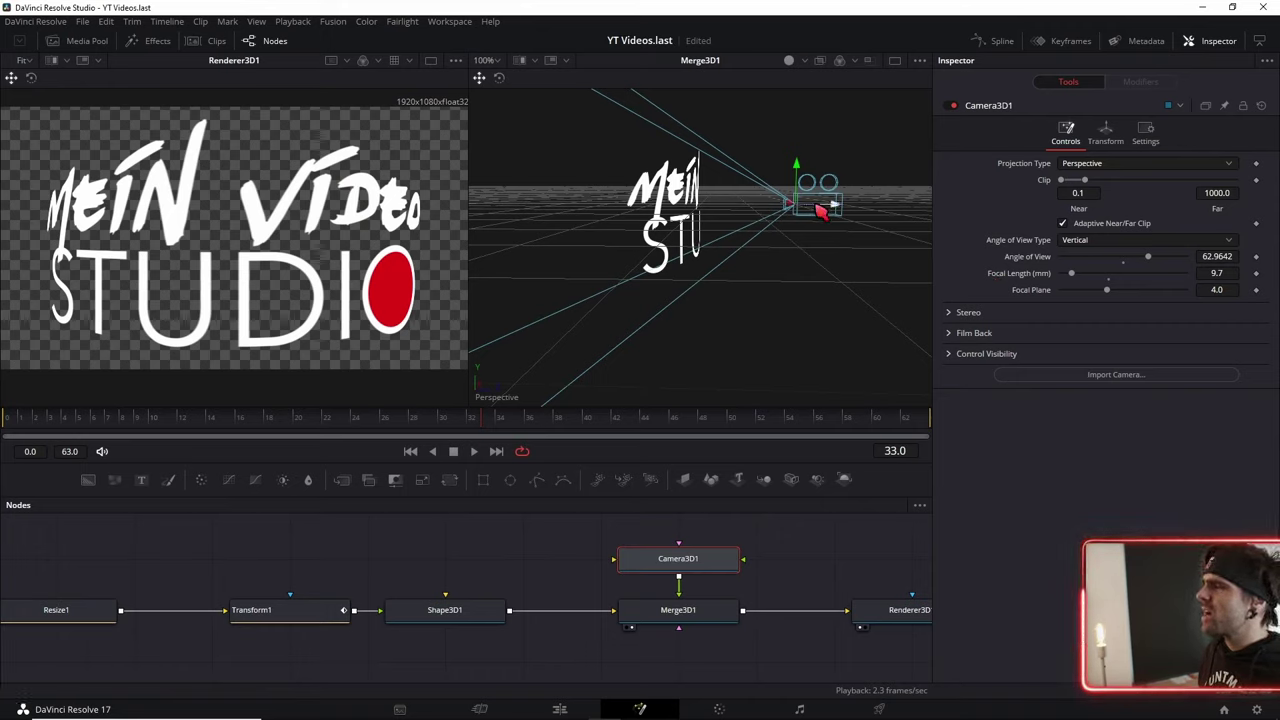
Step: Reposition Camera3D1 and set its focal length to 14.3 mm so the logo fills the frame
drag(833, 208, 806, 206)
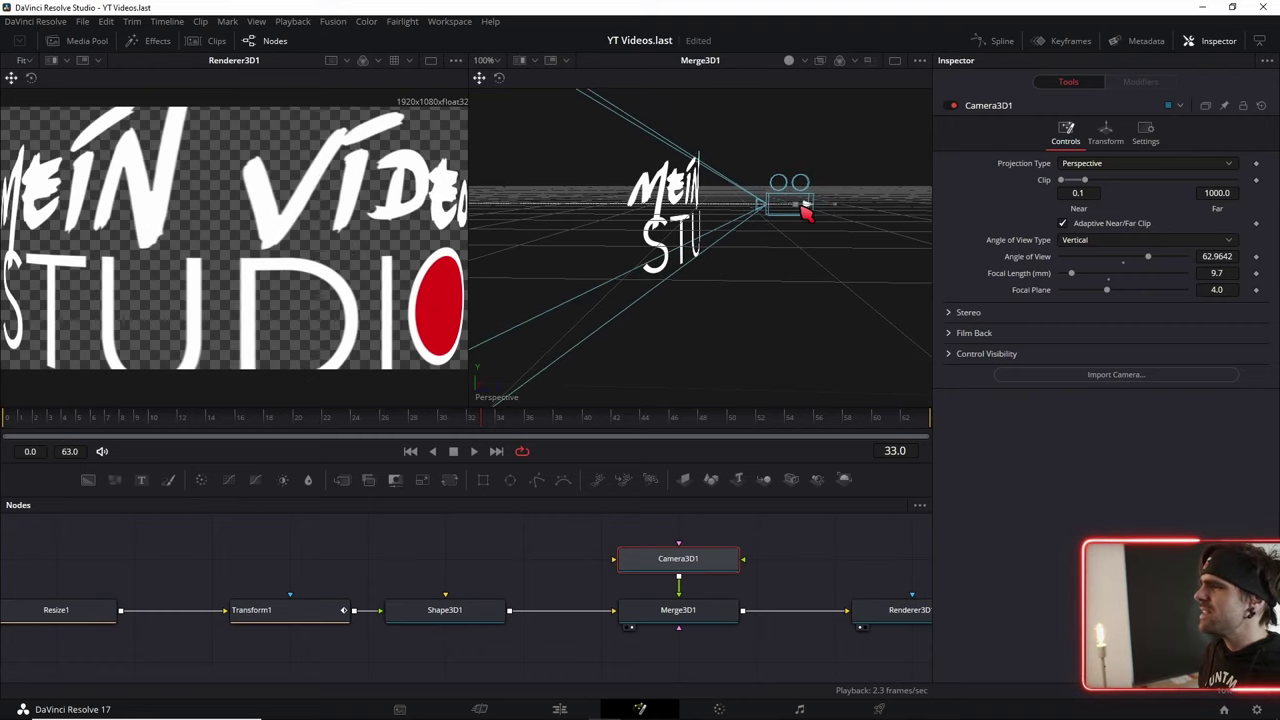
drag(1070, 281, 1066, 281)
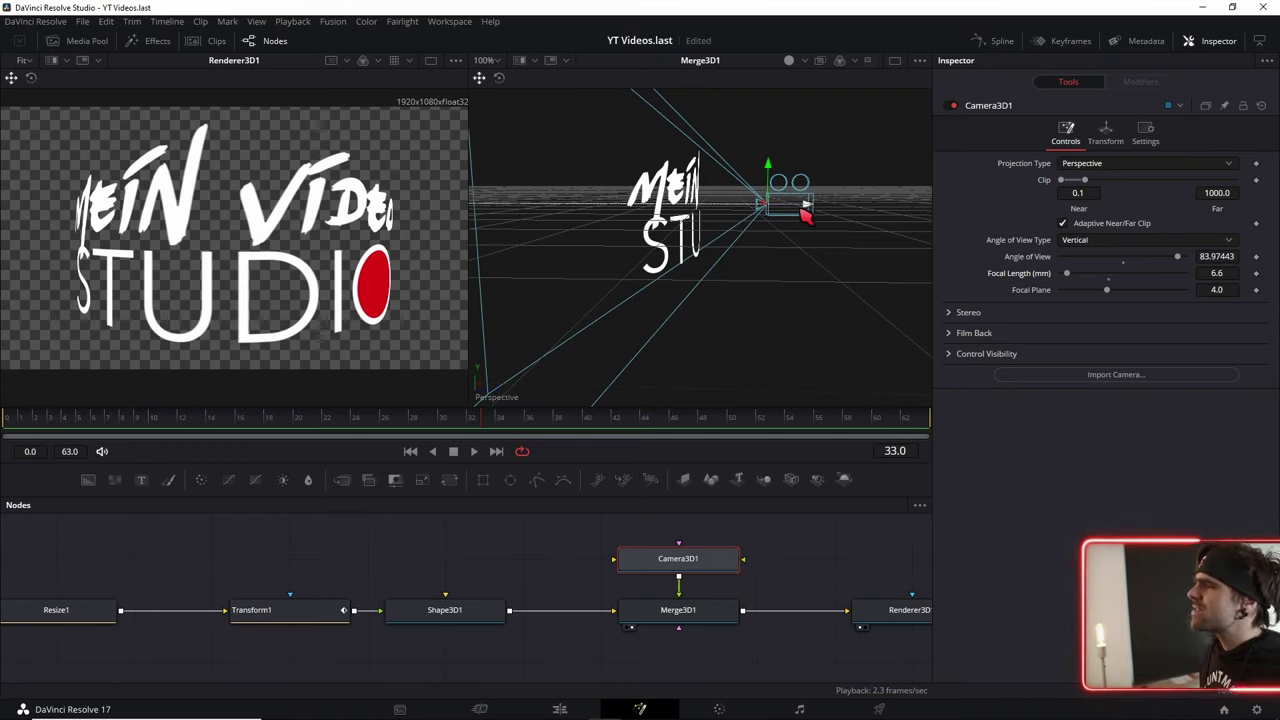
drag(833, 207, 890, 215)
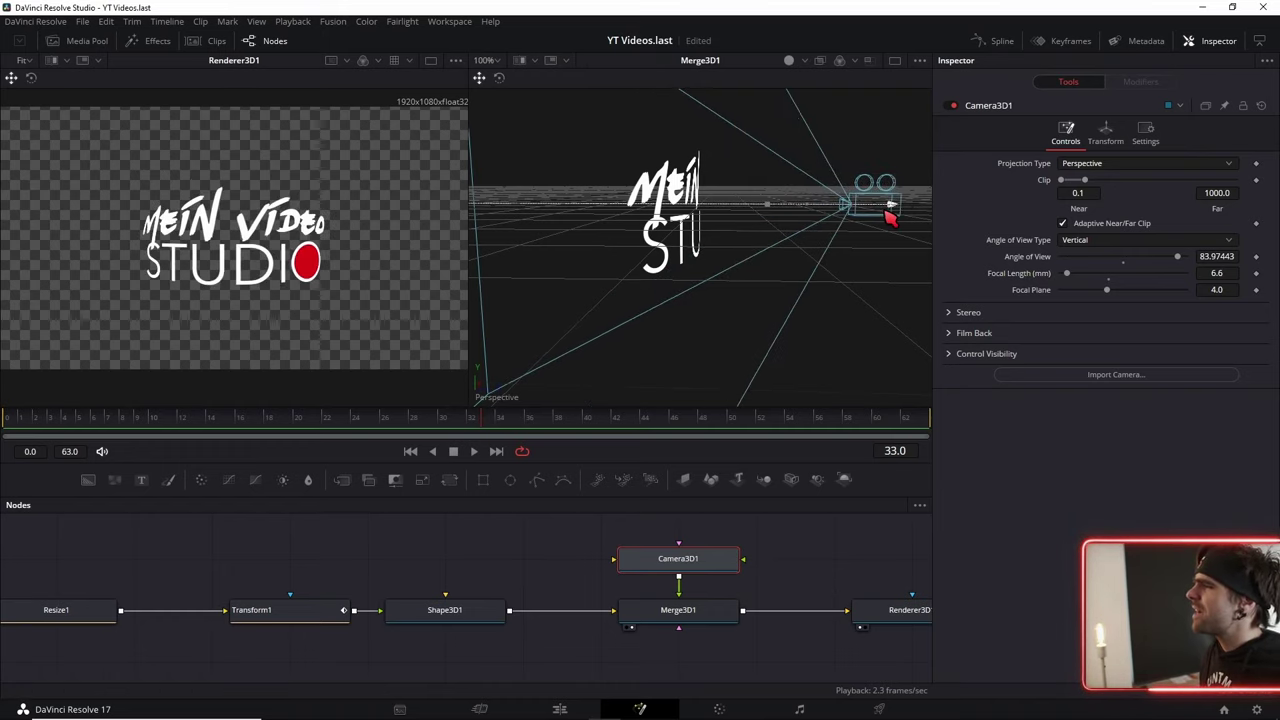
mouse_move(1066, 285)
mouse_down()
mouse_move(1089, 282)
mouse_move(1078, 273)
mouse_up()
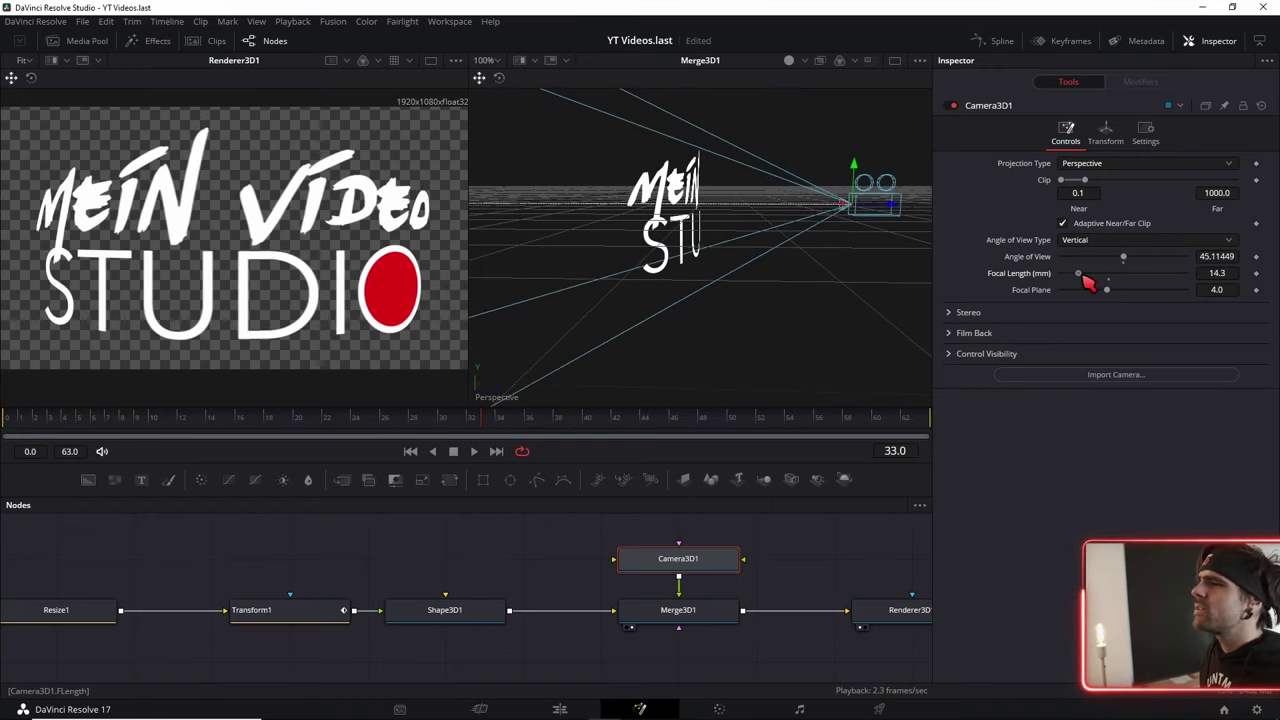
scroll(245, 240, down, 2)
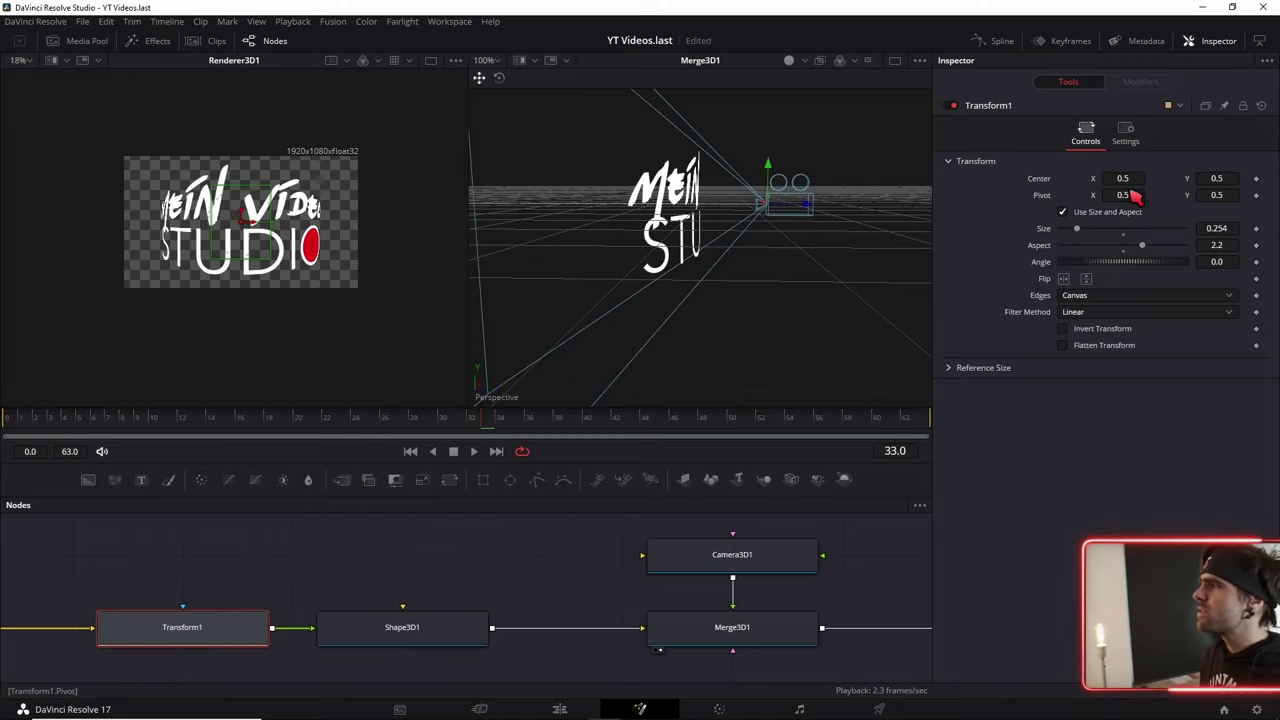
Step: Shift the logo sideways and back to centre, then rotate Shape3D1 to 88.2 degrees around Y
drag(1122, 178, 1170, 178)
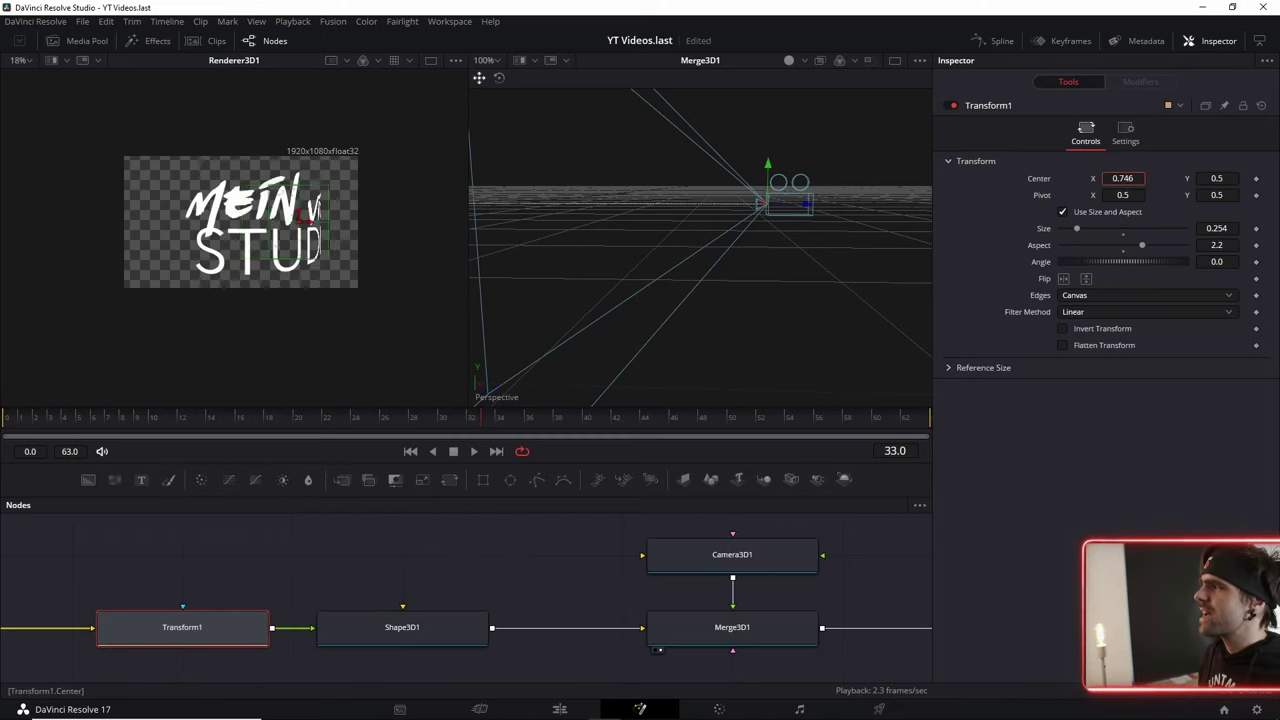
drag(1122, 178, 1050, 188)
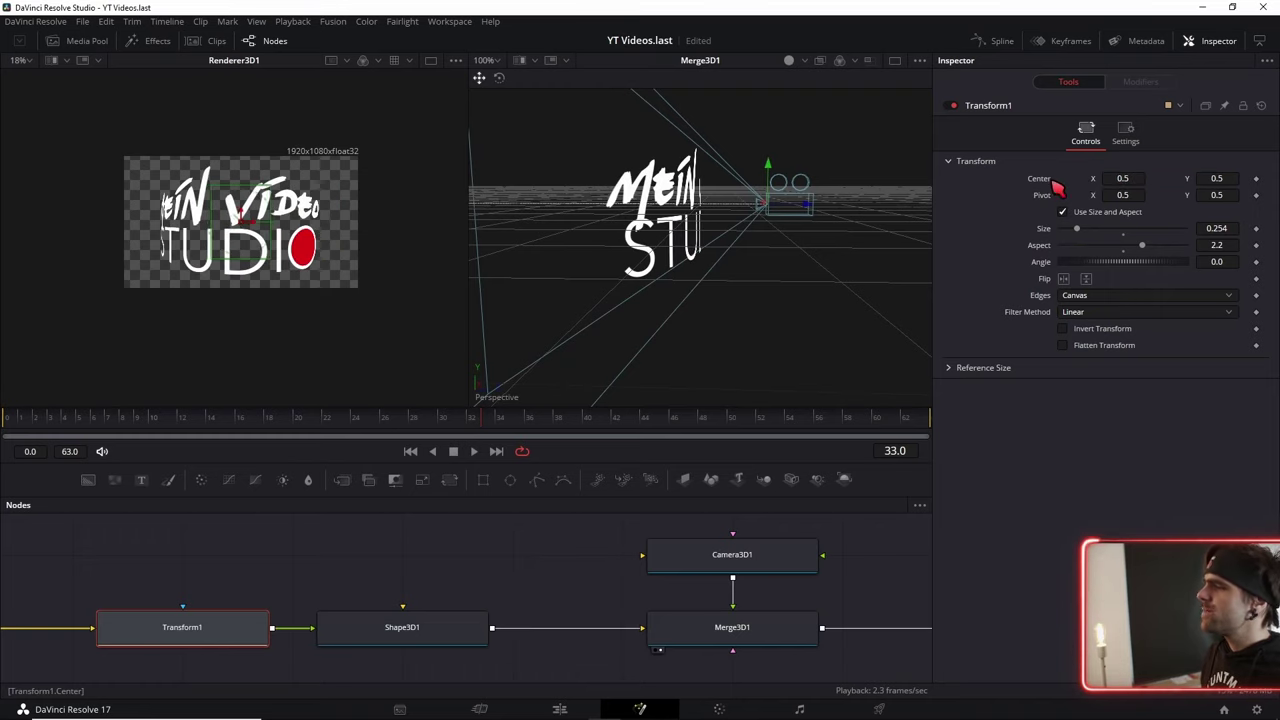
click(408, 642)
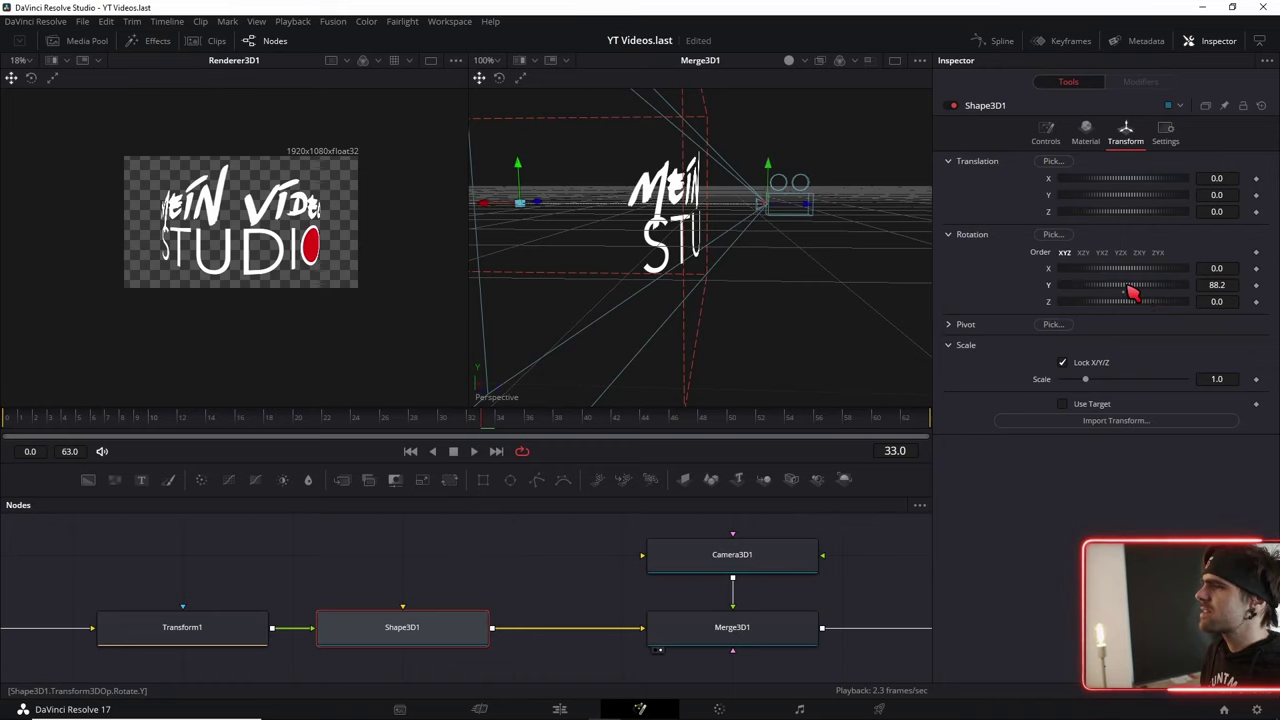
drag(1133, 290, 1137, 289)
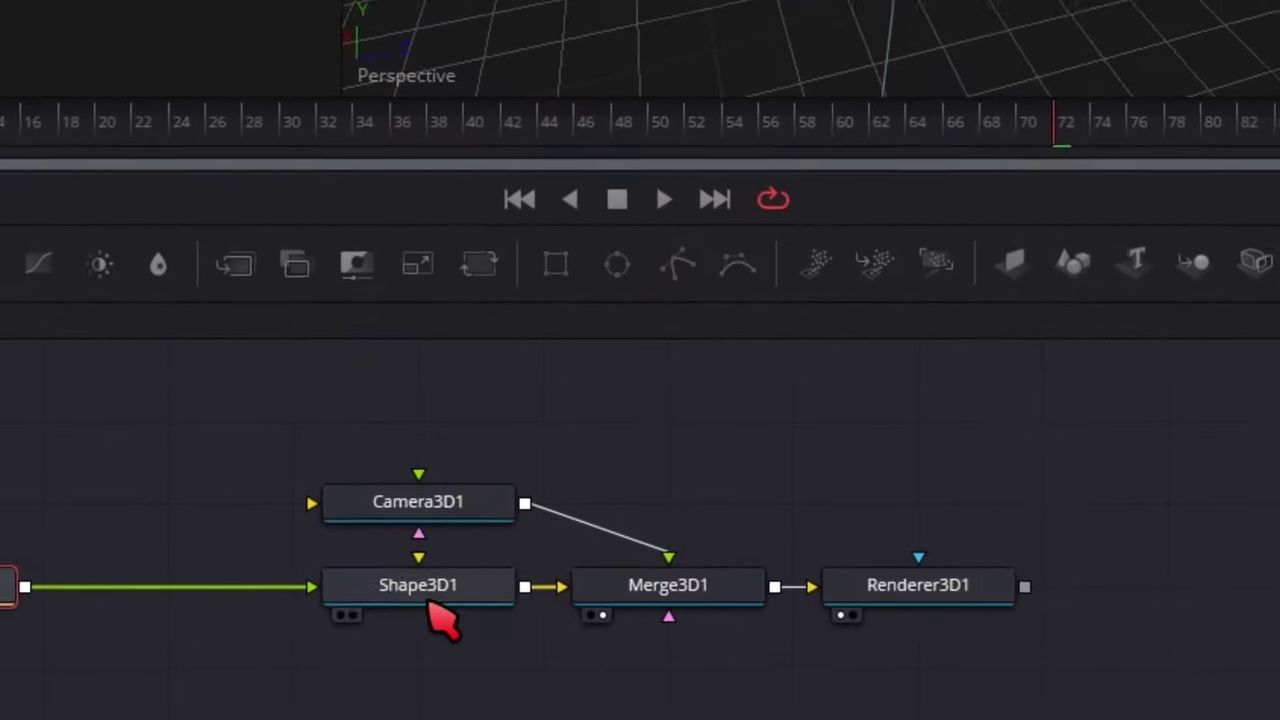
Step: Give Shape3D1 100 base subdivisions and 25 height subdivisions
click(428, 599)
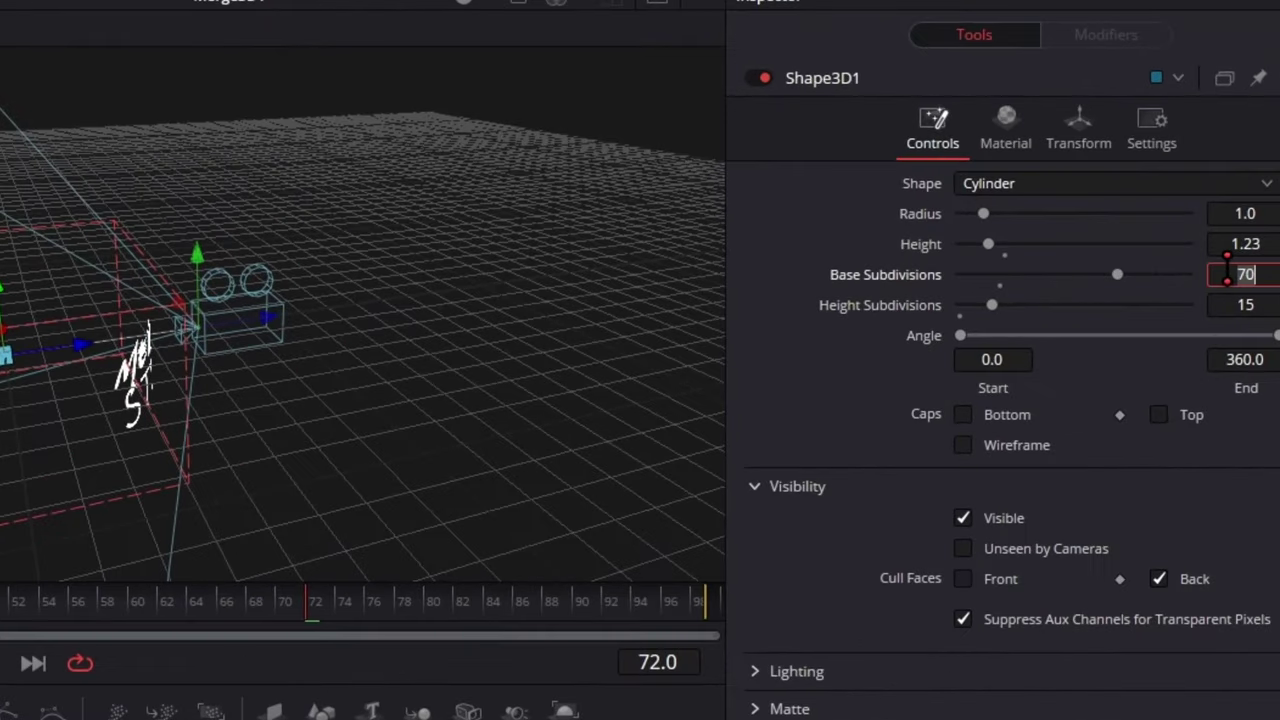
key(Tab)
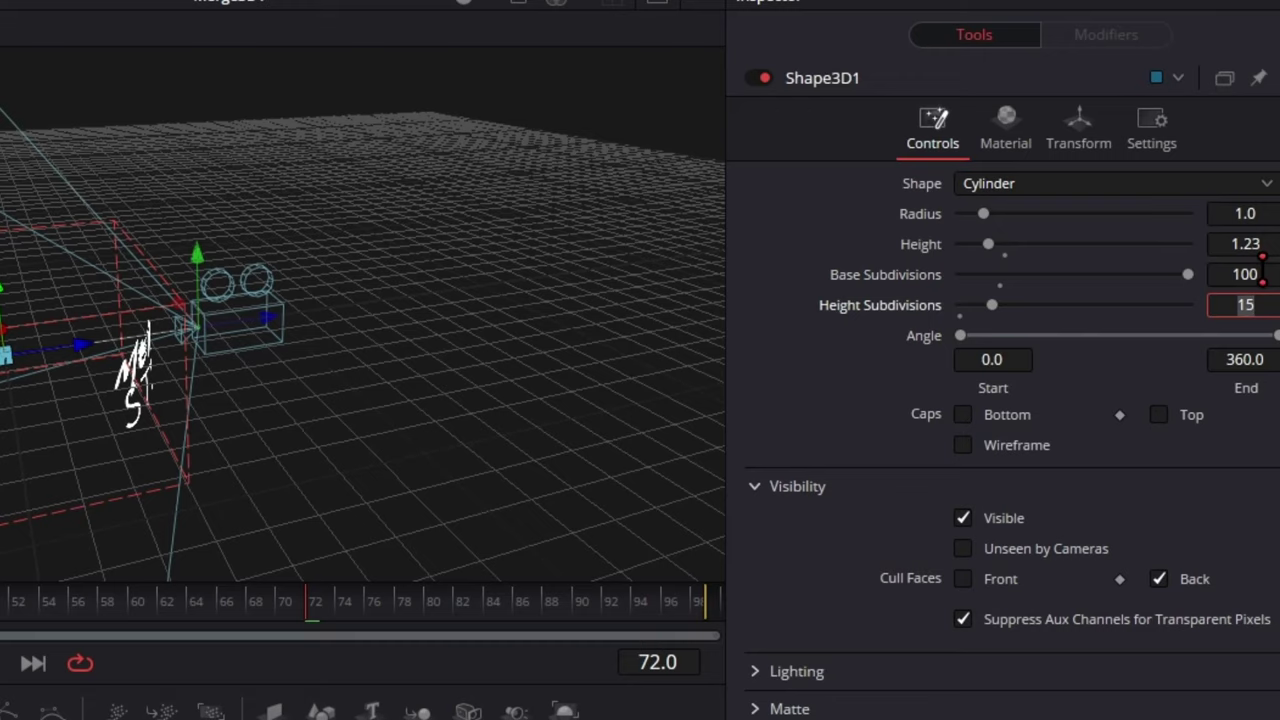
text(25)
key(Tab)
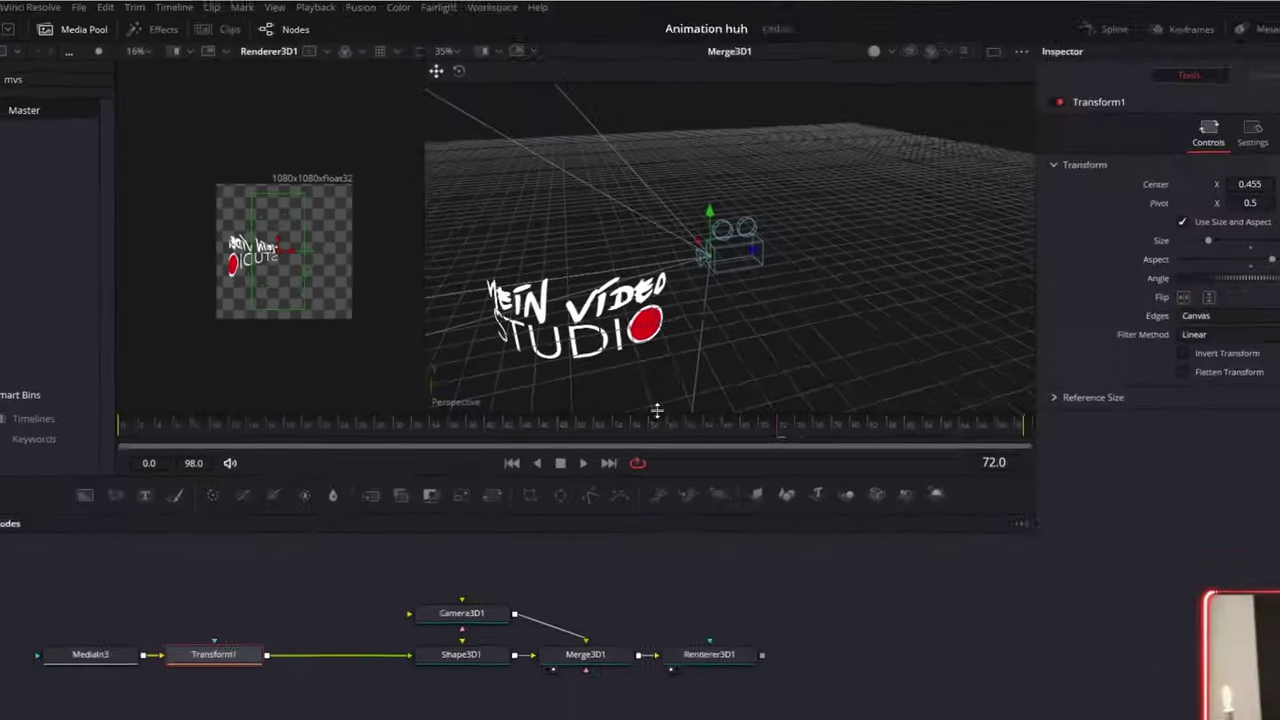
Step: Cull Shape3D1's back faces, slide the logo to center X 0.282, and view MediaOut1
click(418, 588)
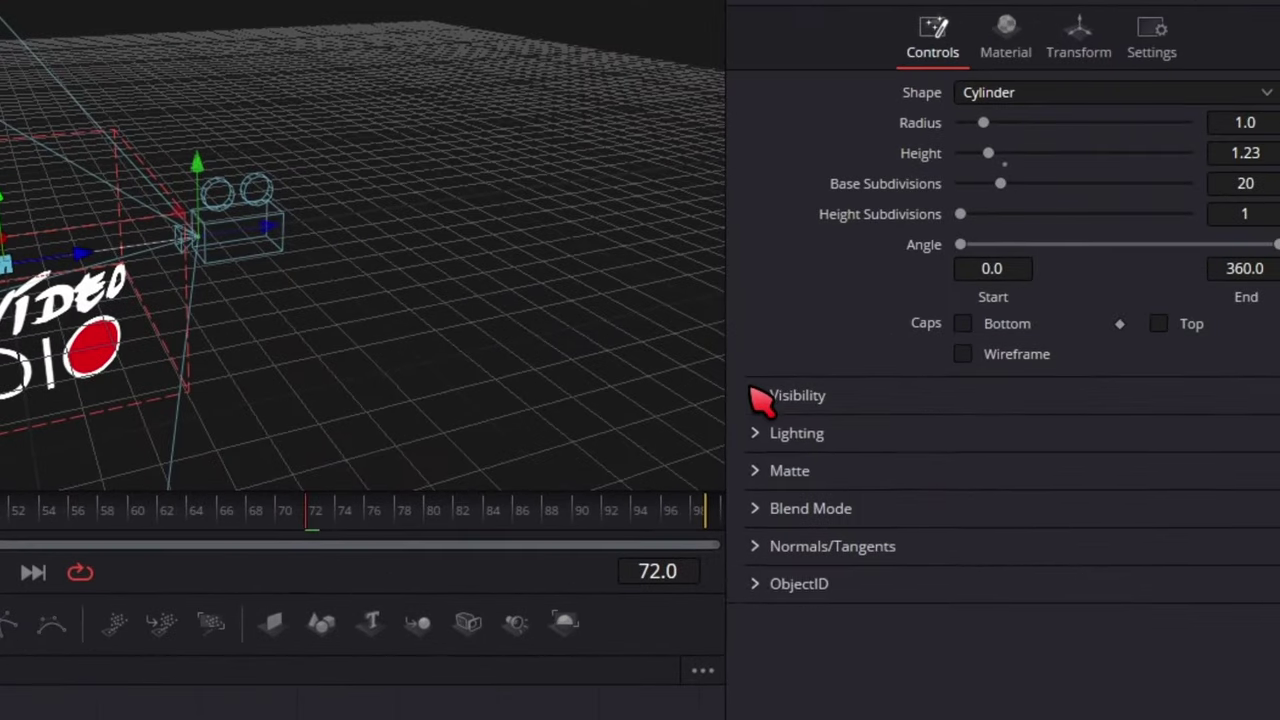
click(762, 398)
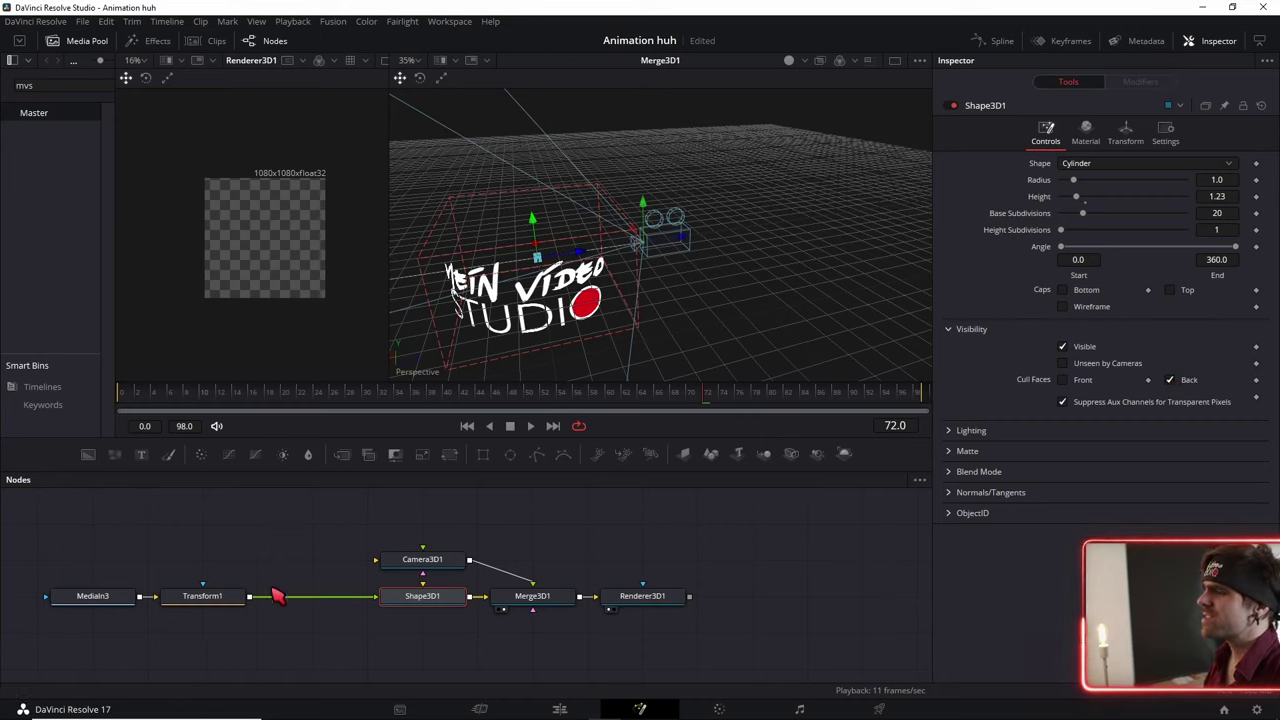
click(230, 597)
mouse_move(1122, 178)
mouse_down()
mouse_move(1080, 178)
mouse_move(1160, 178)
mouse_up()
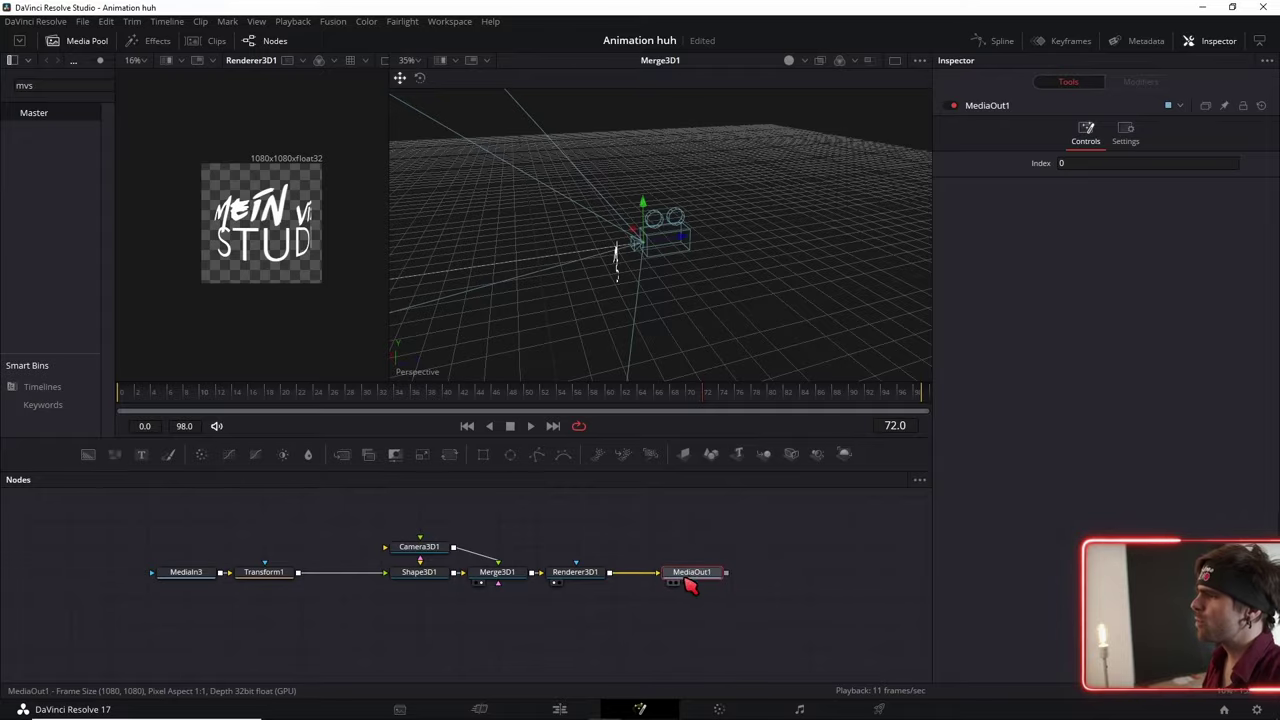
key(2)
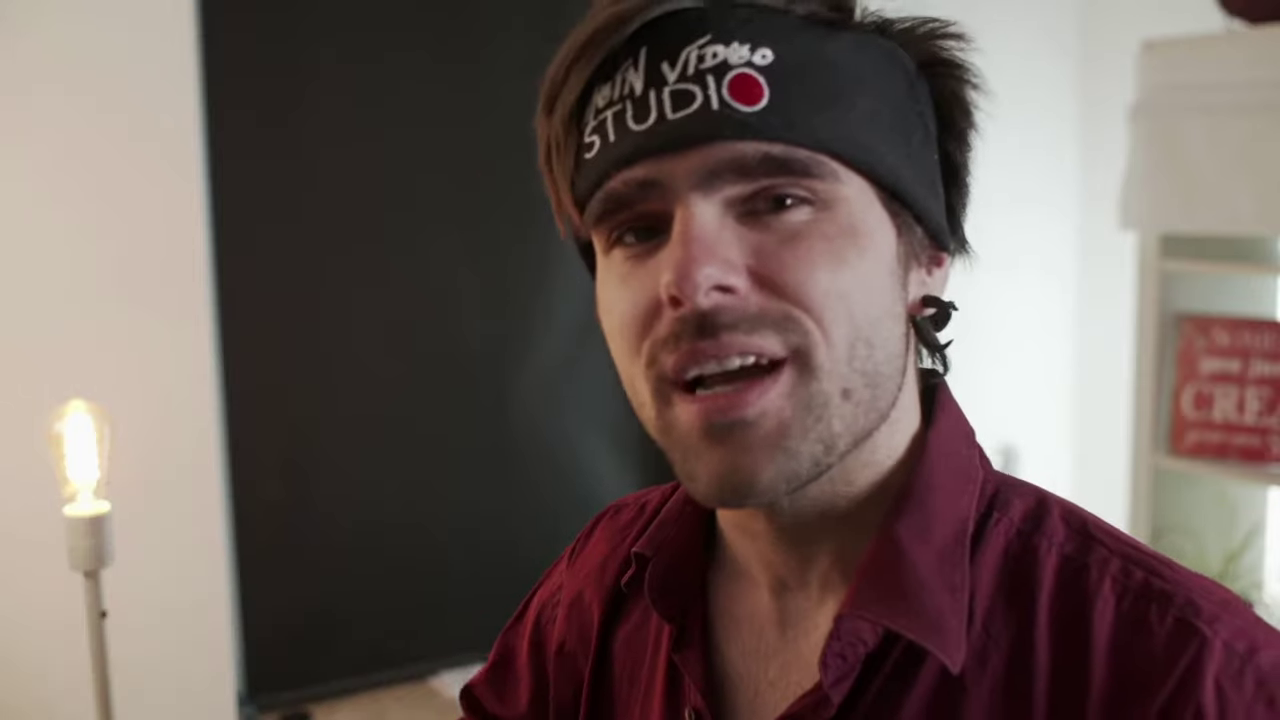